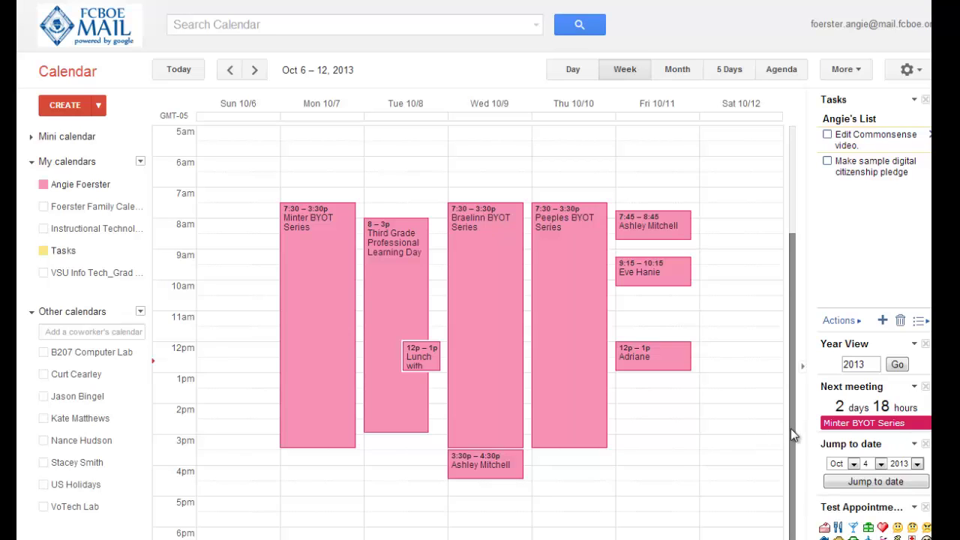
Start an appointment slots block for Friday, October 11, 1:00pm–3:30pm, titled "Read to Students"
drag(790, 429, 792, 395)
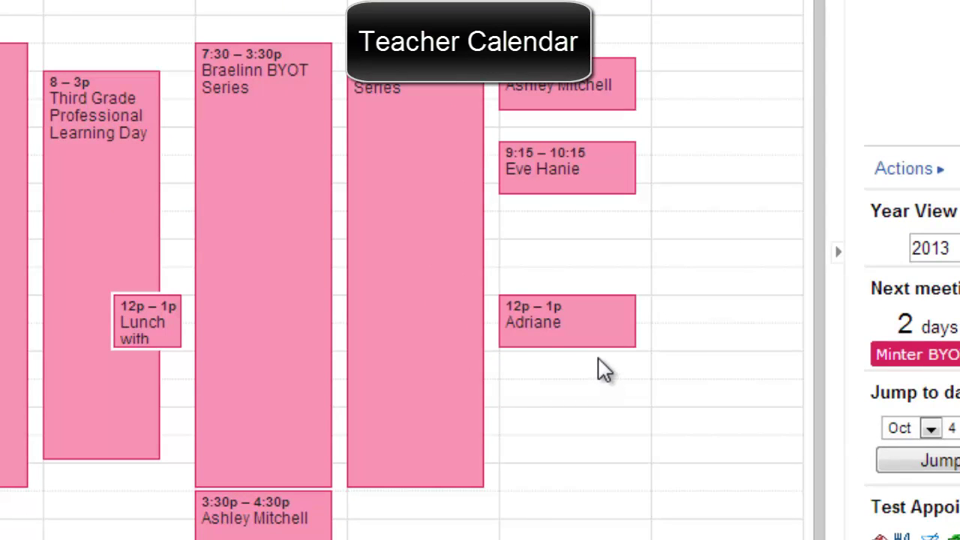
drag(604, 369, 593, 479)
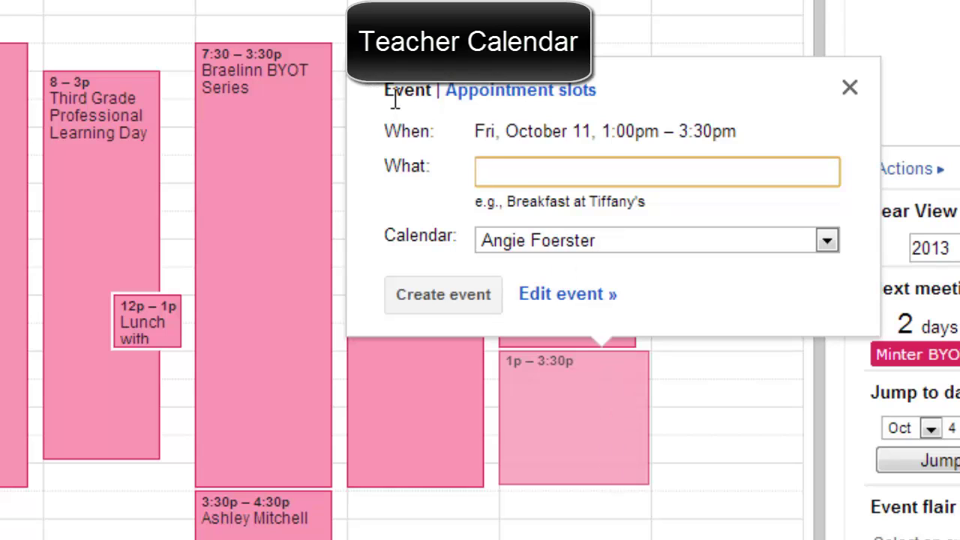
click(495, 105)
click(504, 169)
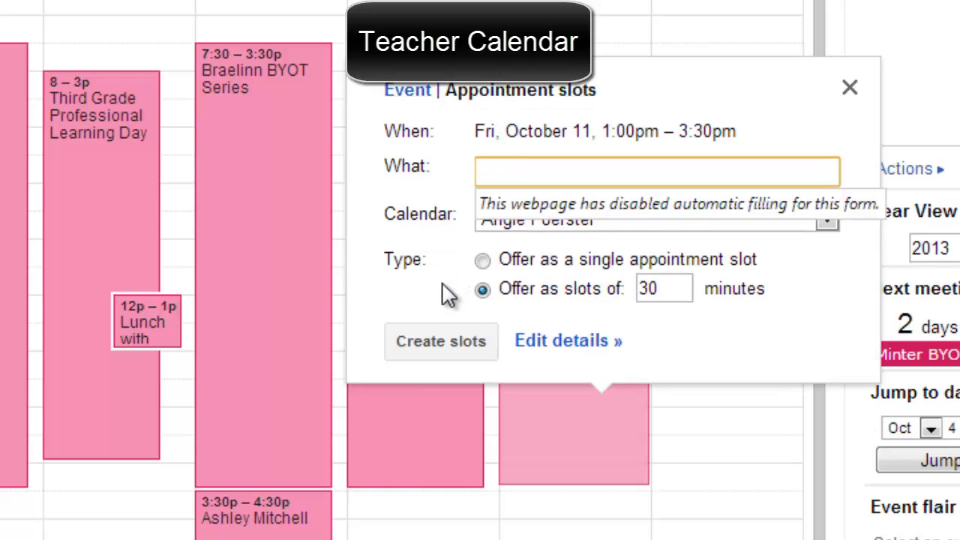
text(Read to )
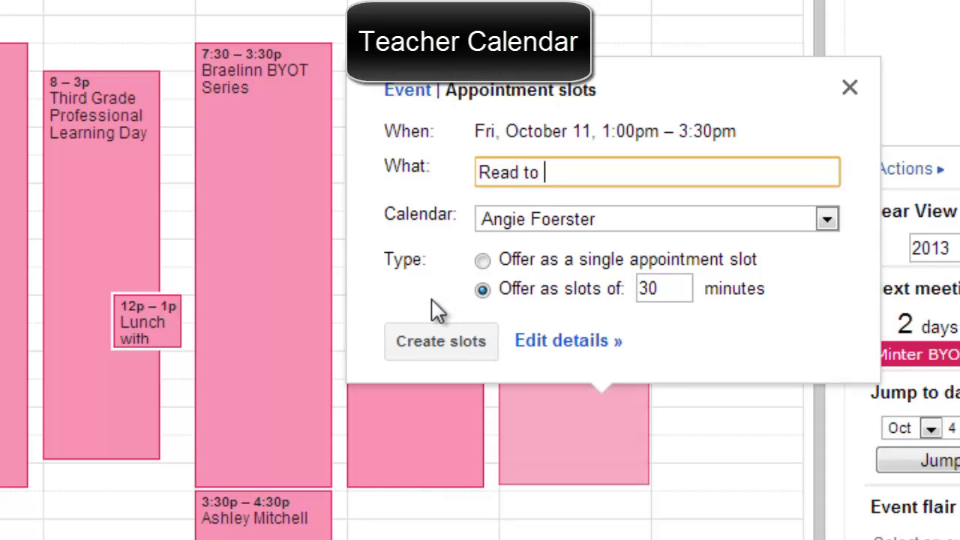
text(Students)
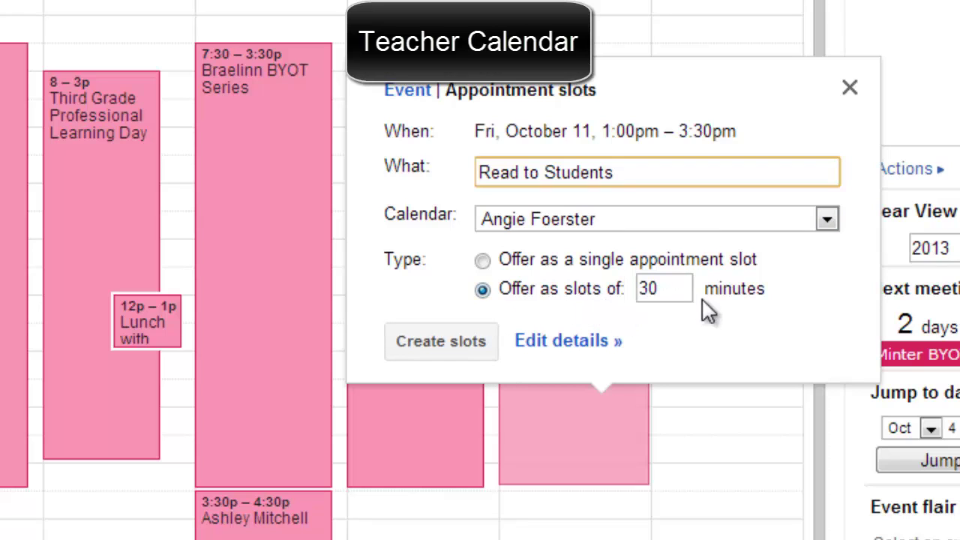
Offer the block as slots of 30 minutes and open its detailed settings
click(482, 262)
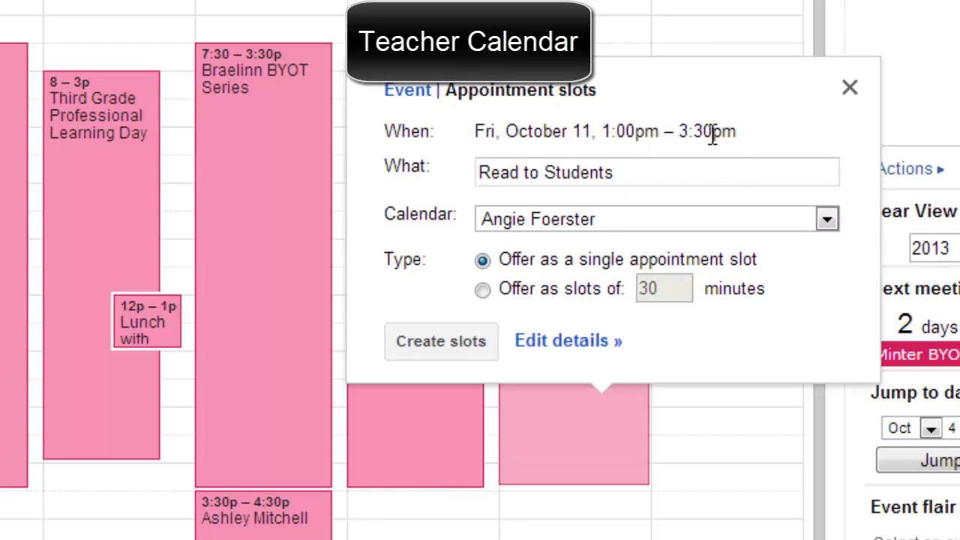
click(482, 290)
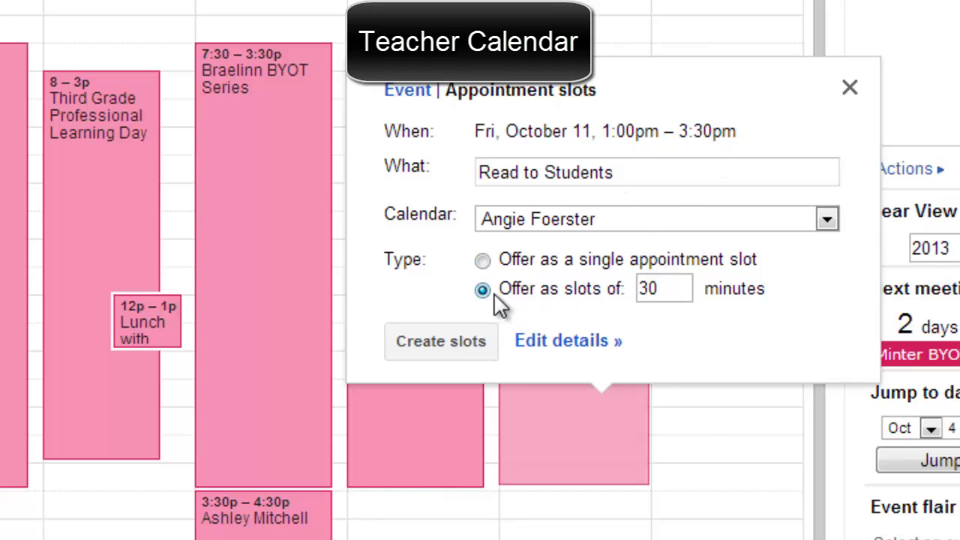
click(674, 292)
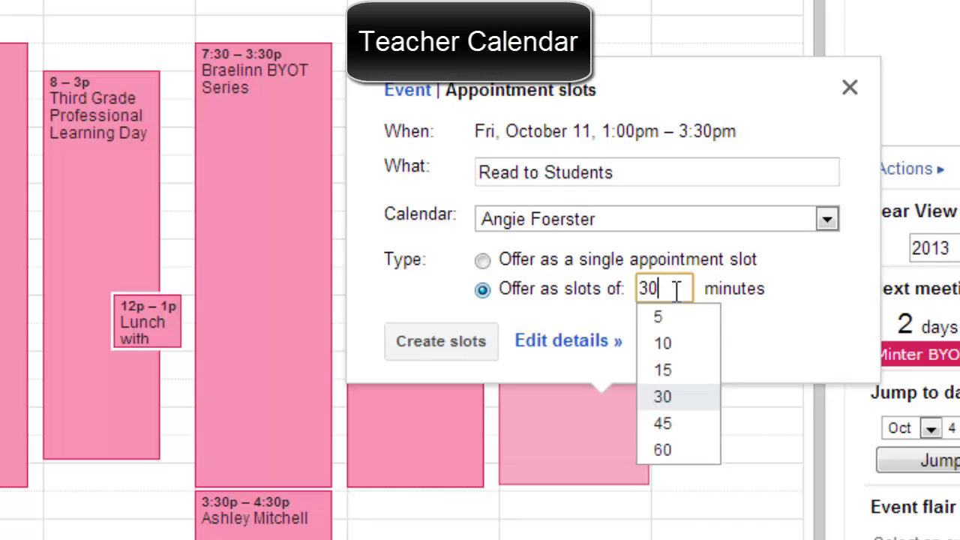
click(621, 304)
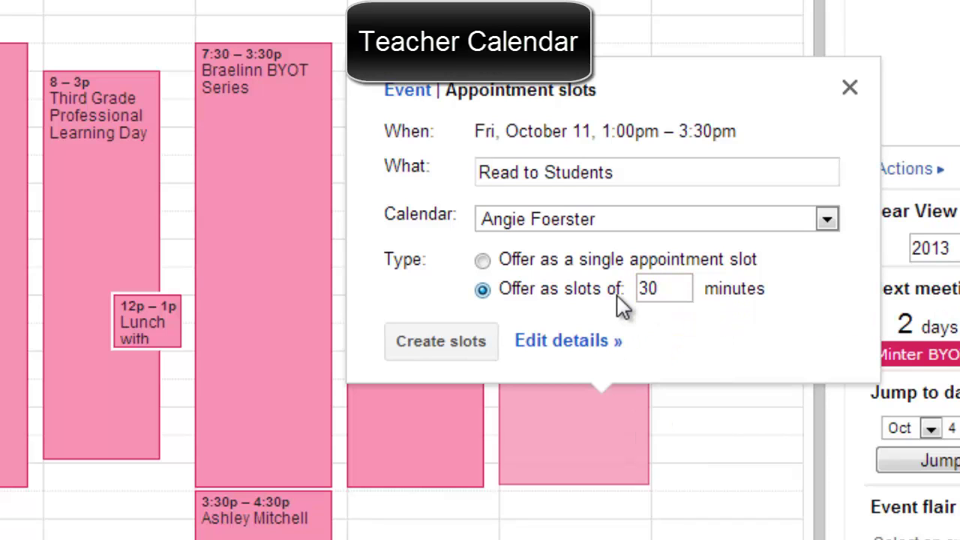
click(577, 343)
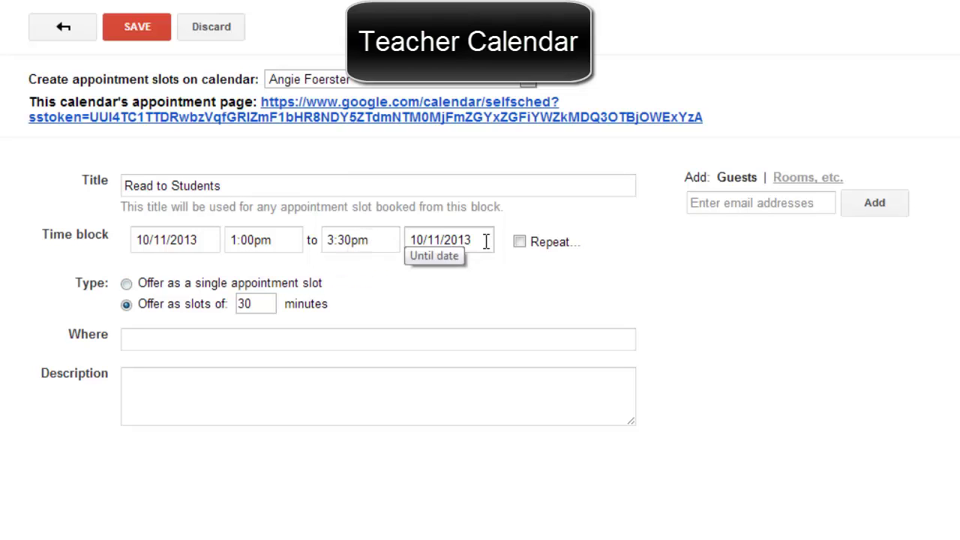
Make the time block repeat weekly, every 1 week, on Friday only
click(519, 242)
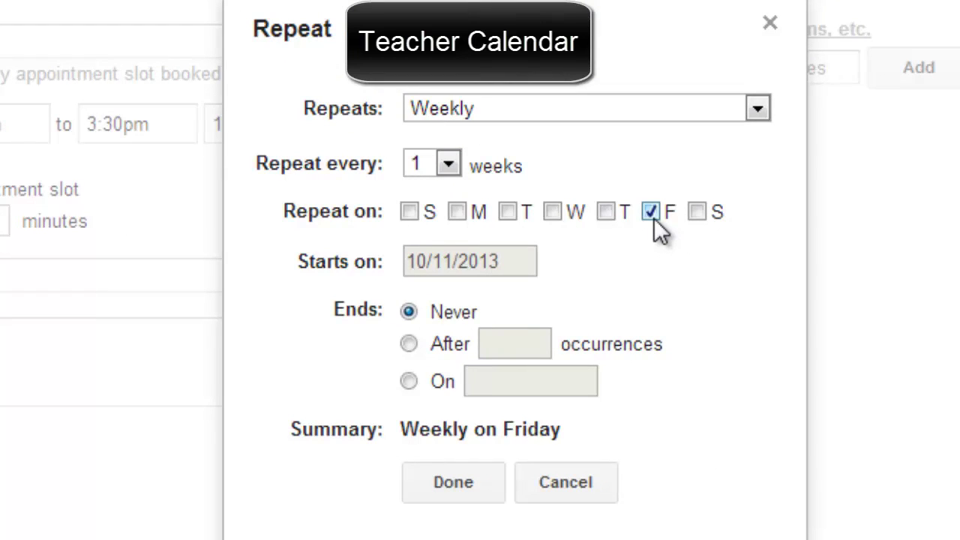
click(553, 105)
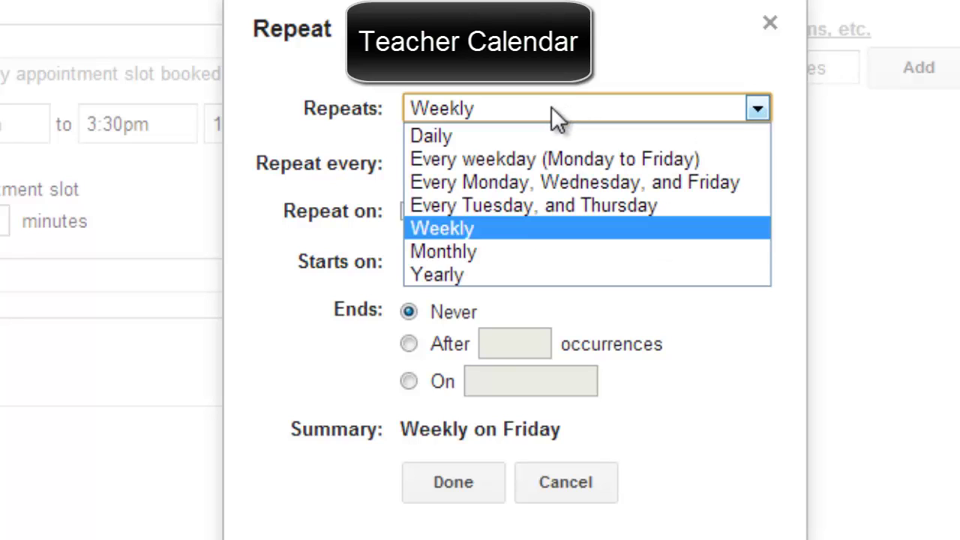
click(511, 231)
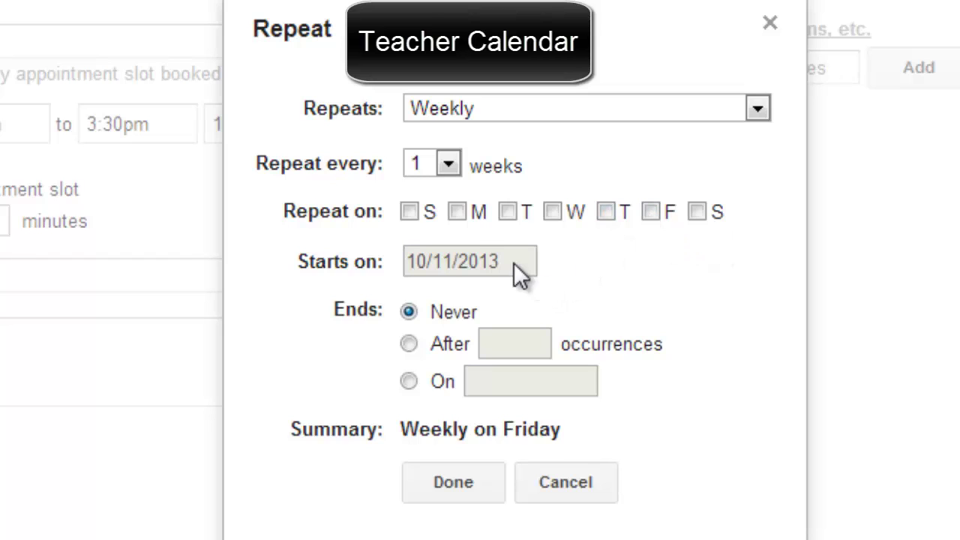
click(458, 214)
click(492, 214)
click(553, 213)
click(653, 212)
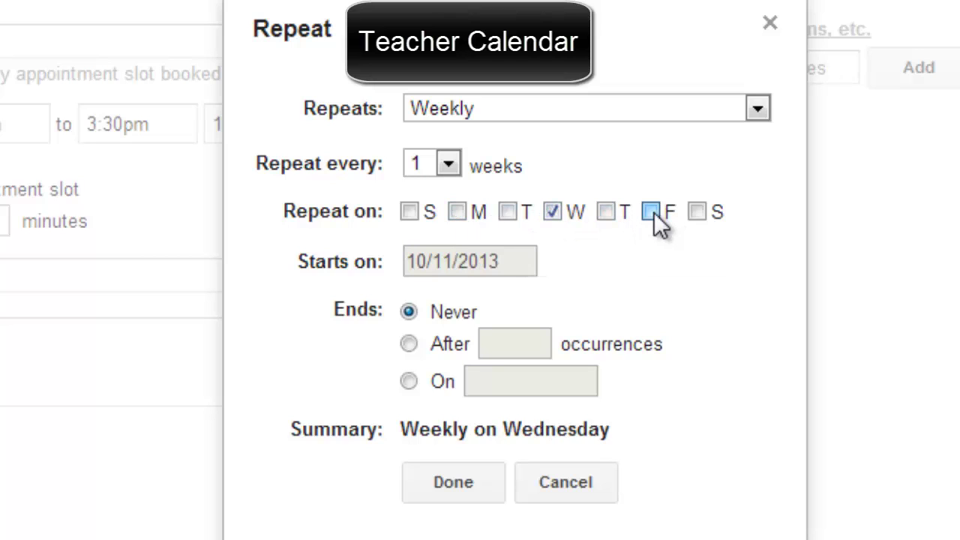
click(553, 213)
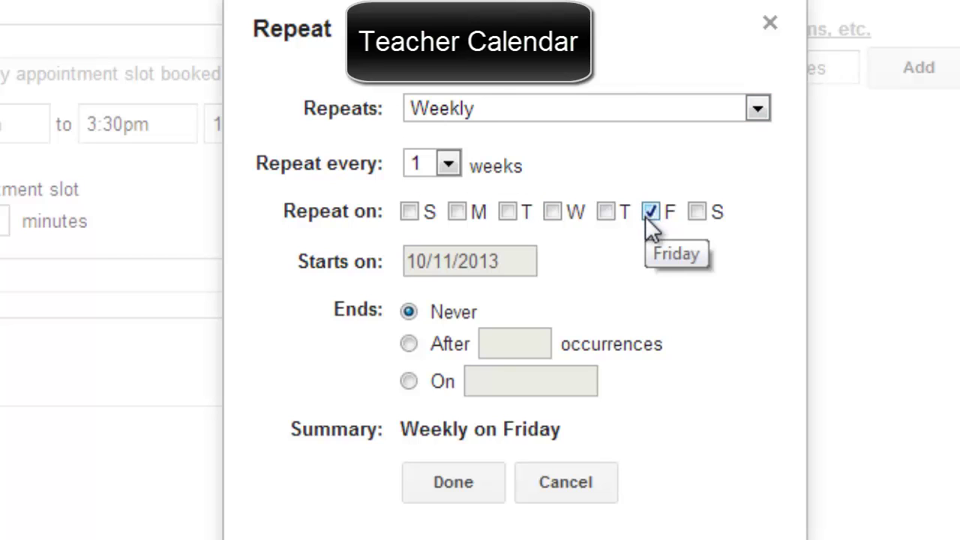
End the repetition after 10 occurrences and accept the repeat settings
click(410, 345)
double_click(521, 342)
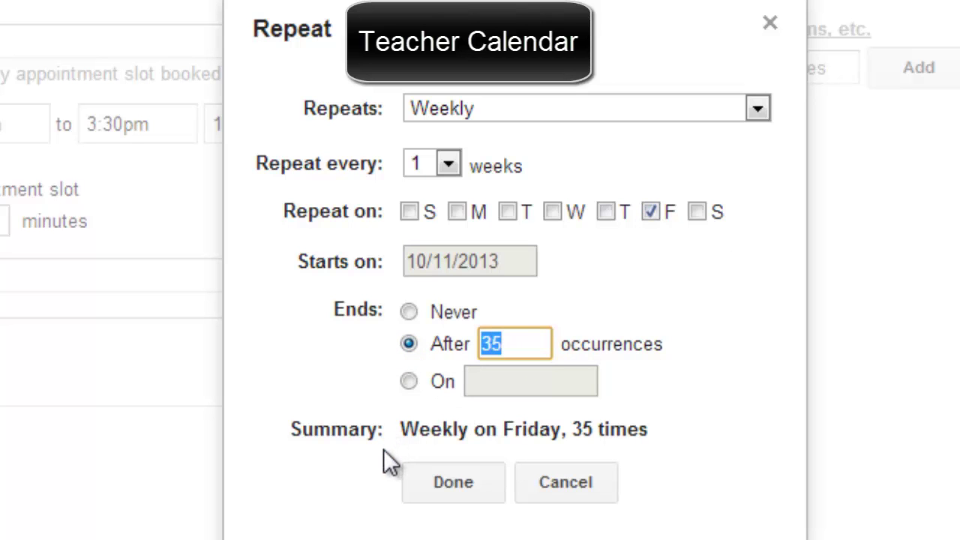
text(10)
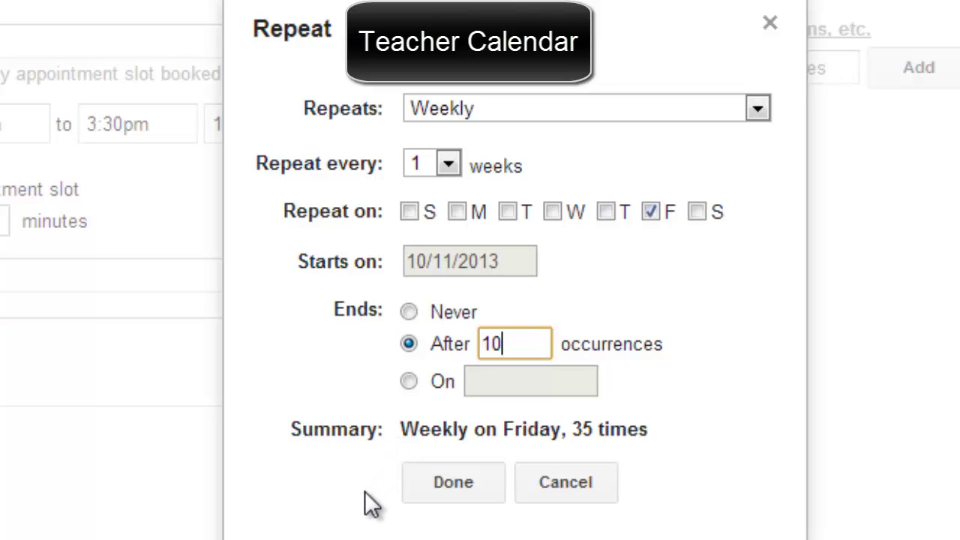
click(486, 500)
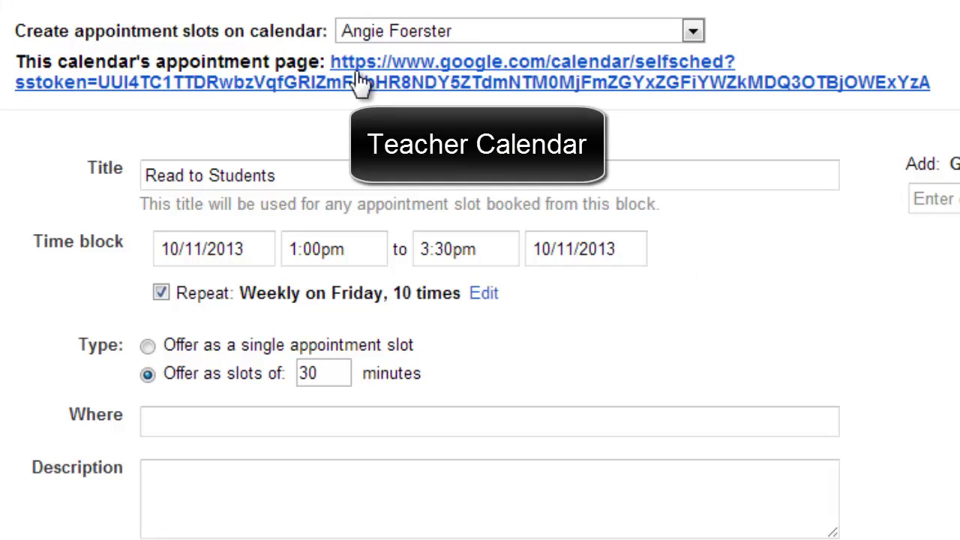
Copy the calendar's appointment page link, switch to Gmail and start a new message
drag(934, 82, 338, 66)
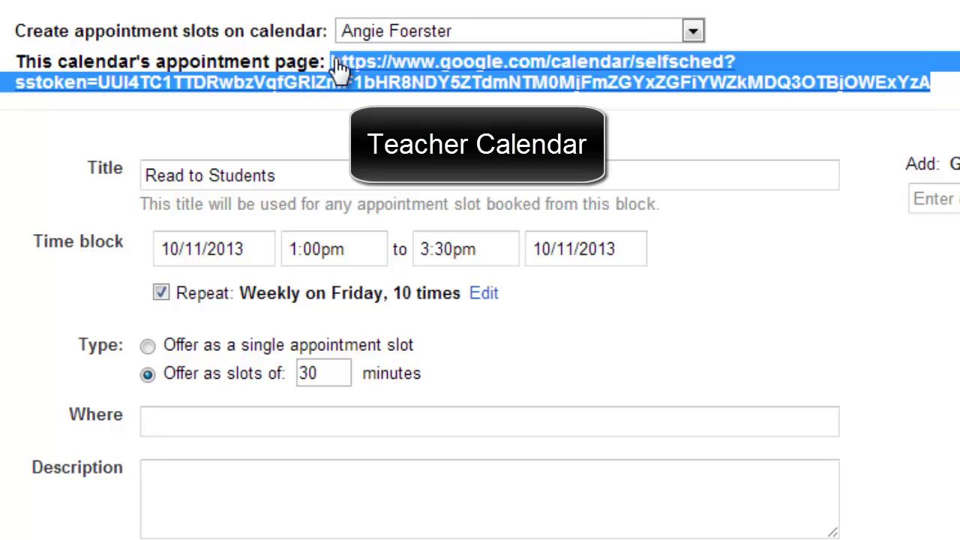
click(729, 132)
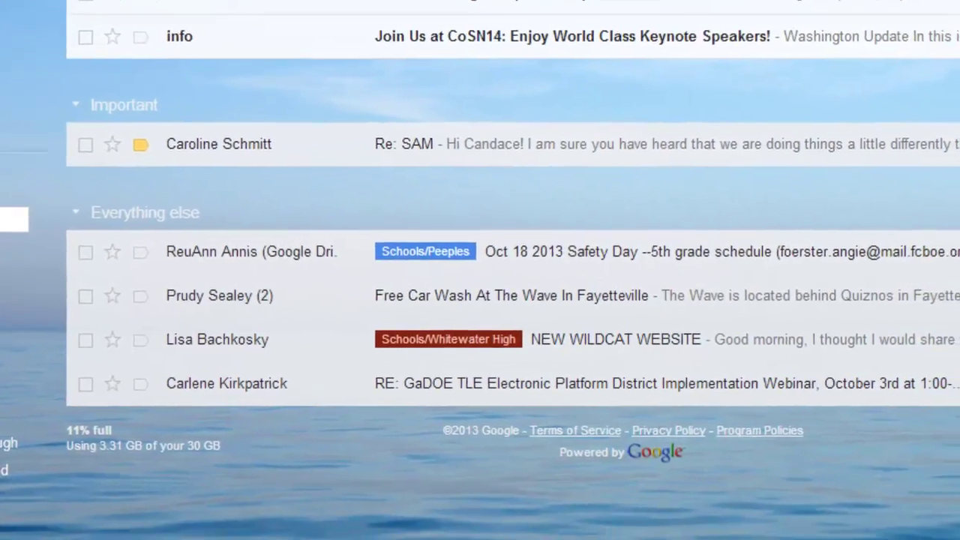
key(c)
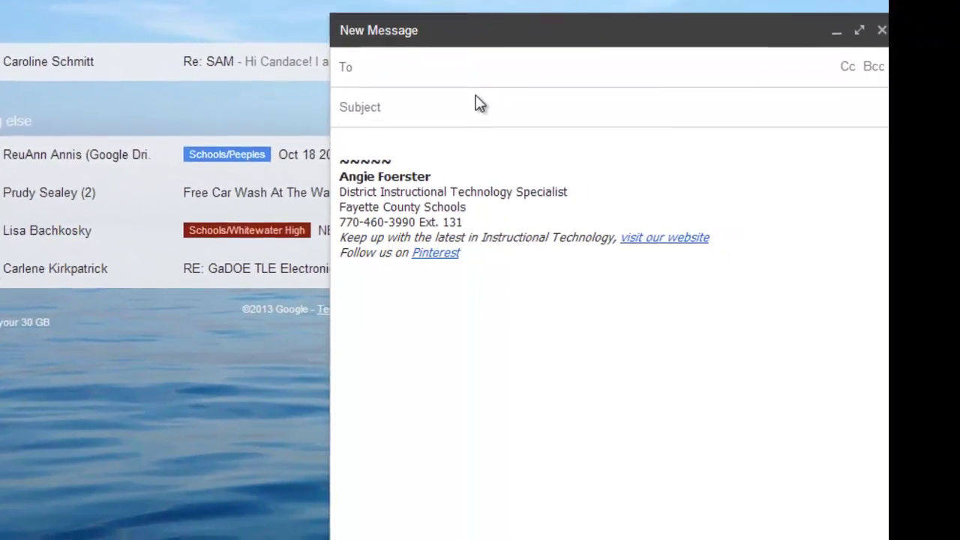
Address the message to the sender's own Gmail address and set the subject to "Read to Kids"
text(coach)
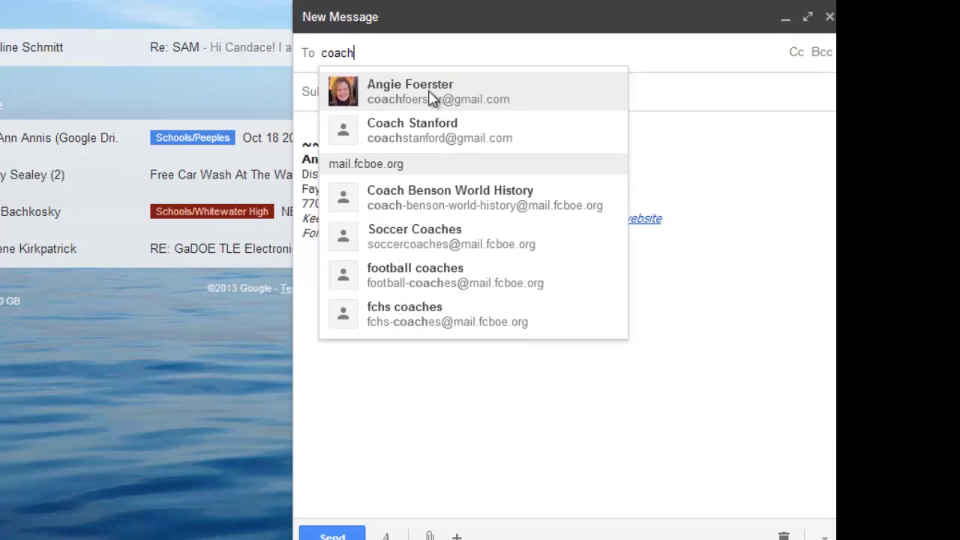
click(431, 98)
click(368, 85)
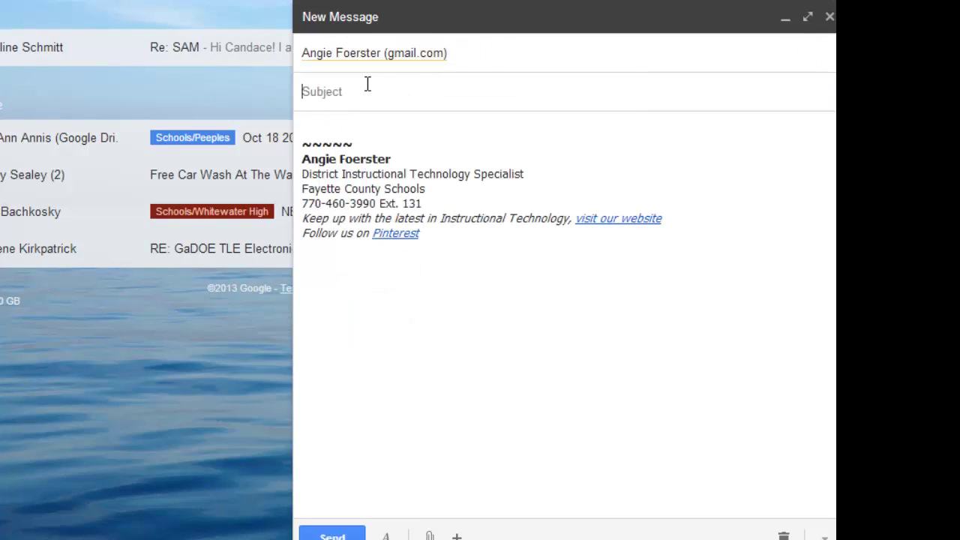
text(REad)
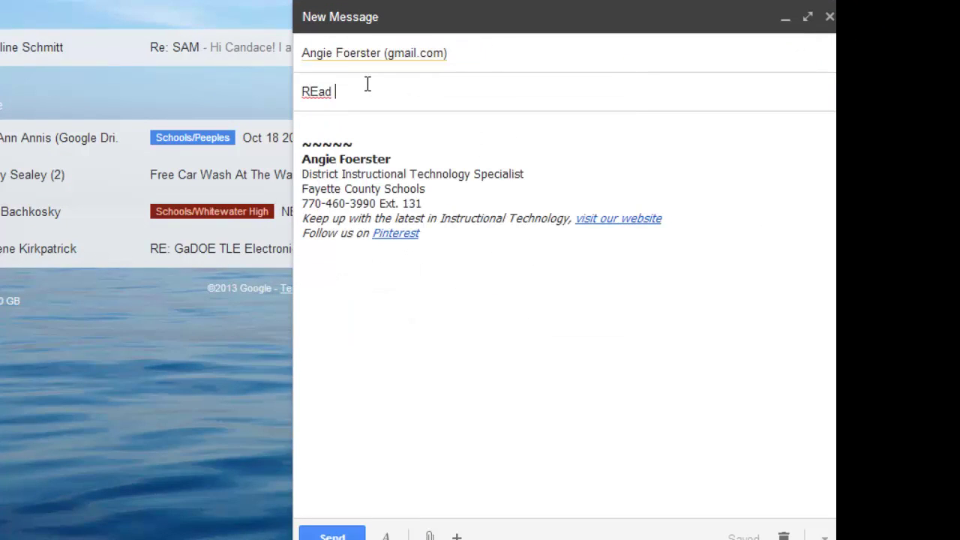
key(BackSpace)
key(BackSpace)
key(BackSpace)
text(ead to Kis)
text(s)
key(Tab)
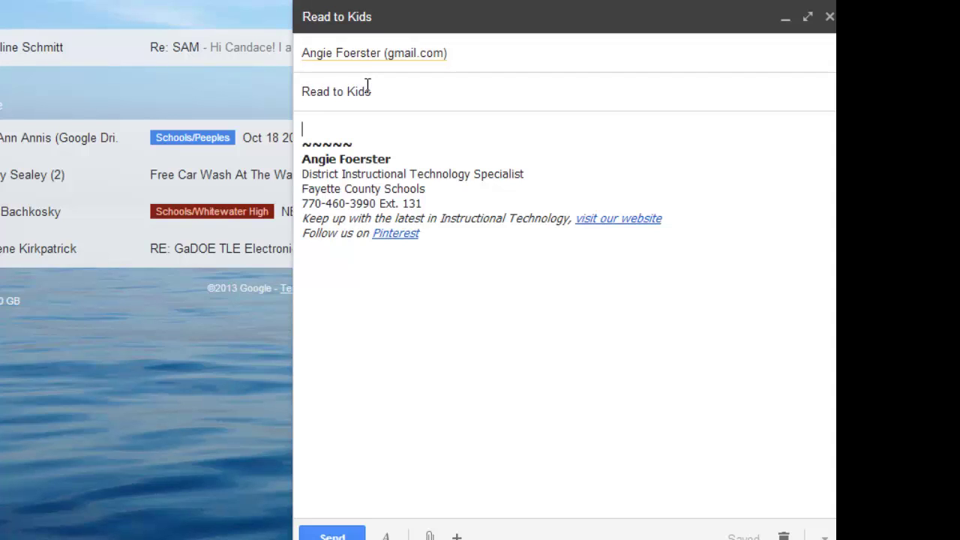
Write "Please sign up to come read to the 3rd grade class on Fridays!" in the message body, followed by a blank line
text(Please sign u)
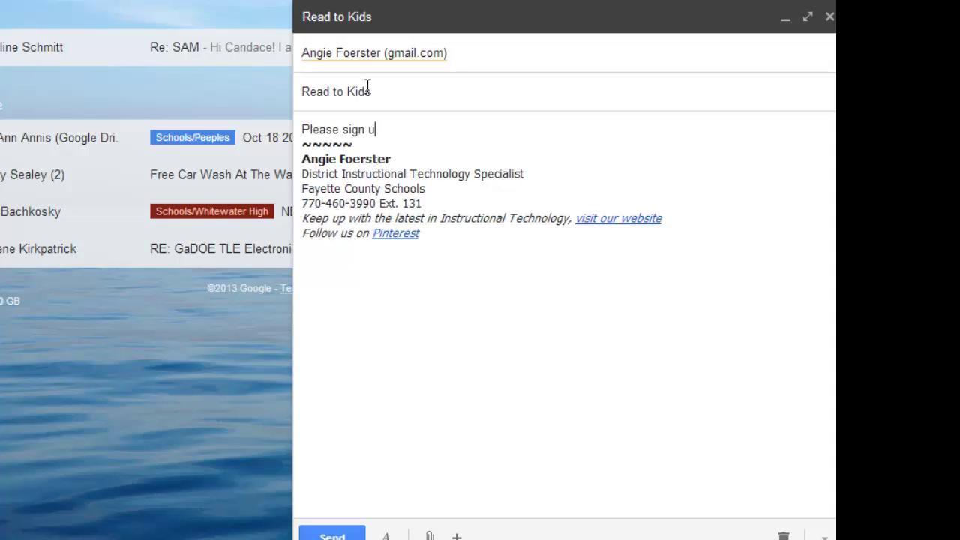
text(p to come rea)
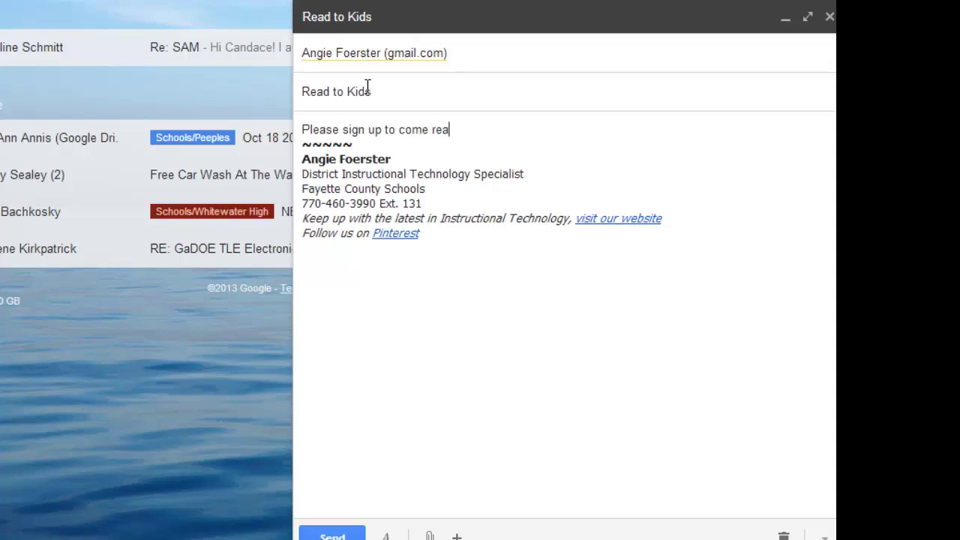
text(d to the 3rd grad)
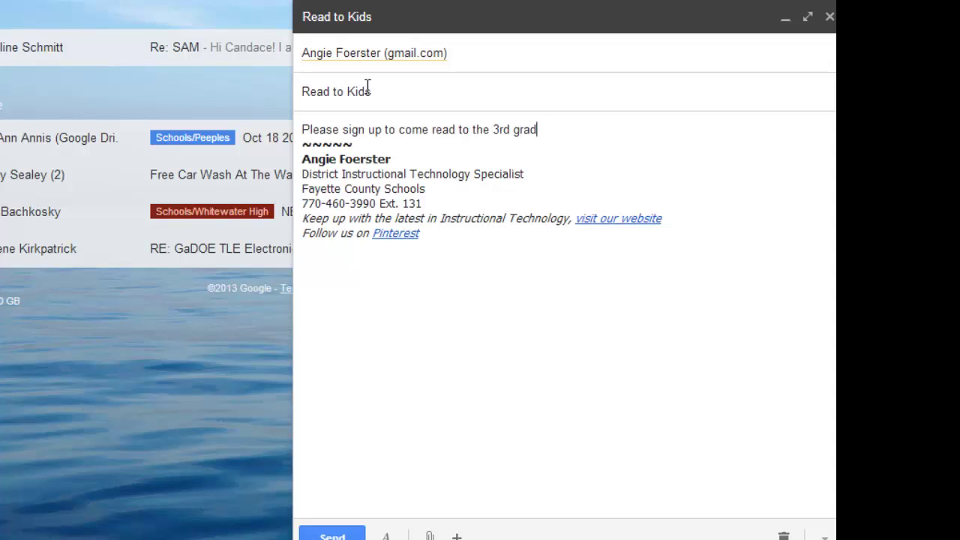
text(e class on Fridays!)
key(Return)
key(Return)
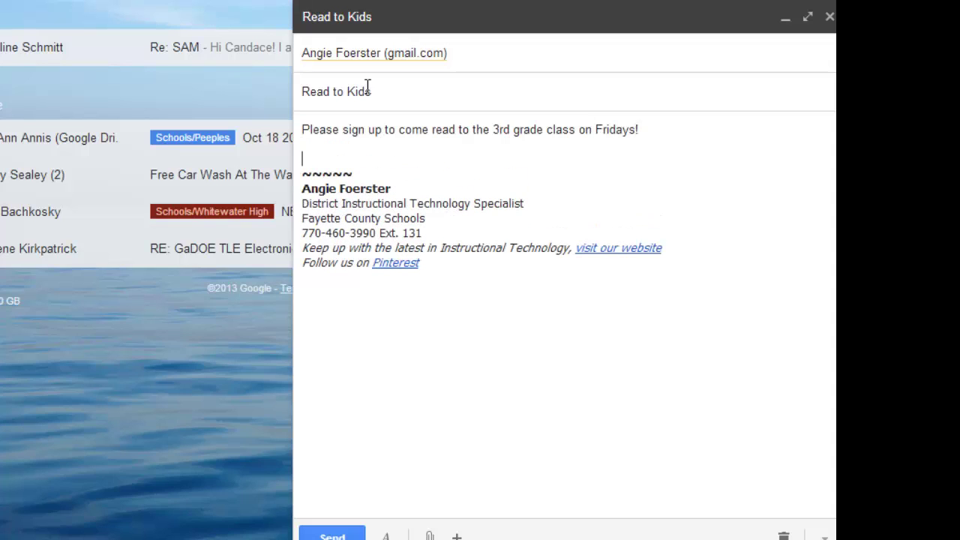
Add the line "CLICK HERE for the sign up sheet." above the signature, followed by a line break
text(CLICK HERE for)
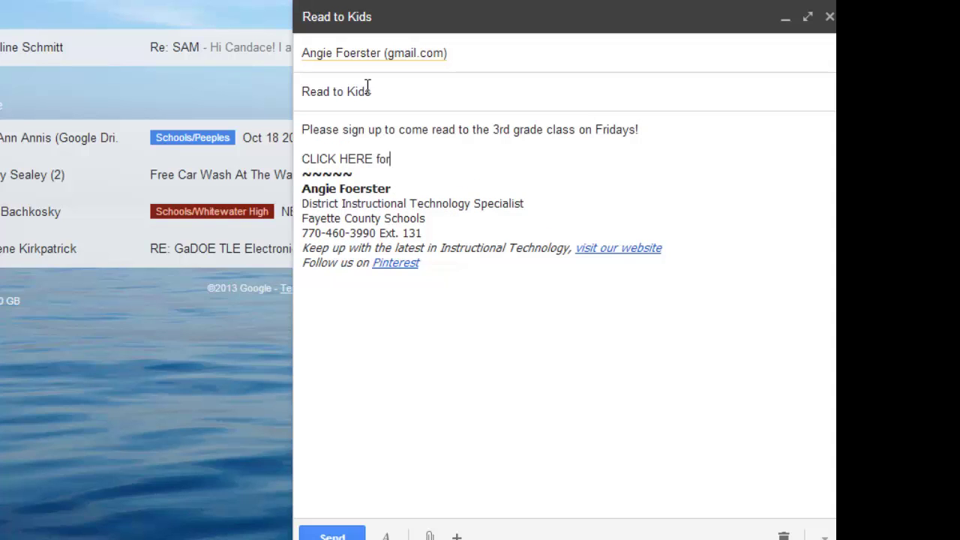
text( the sign up shee)
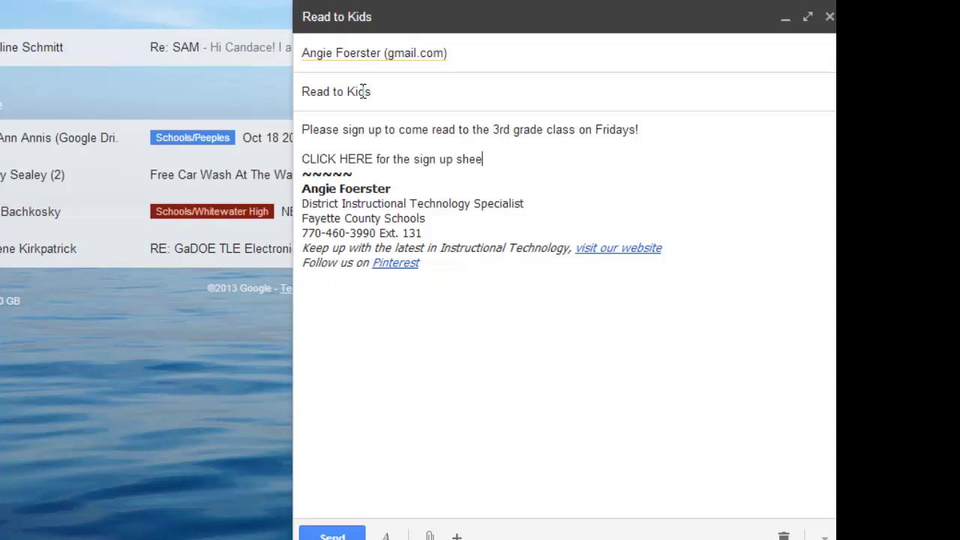
text(t.)
key(Return)
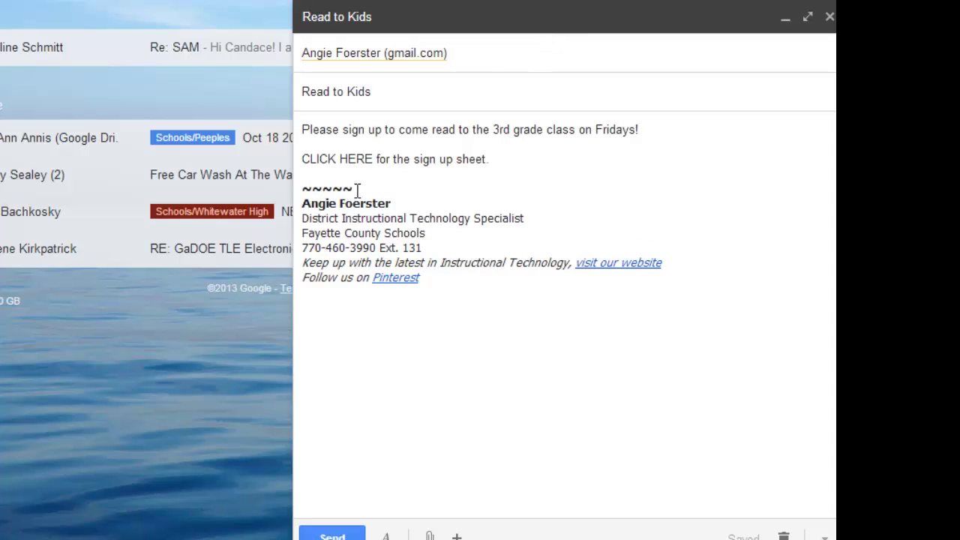
Link the words "CLICK HERE" to the copied appointment page web address
drag(374, 158, 300, 159)
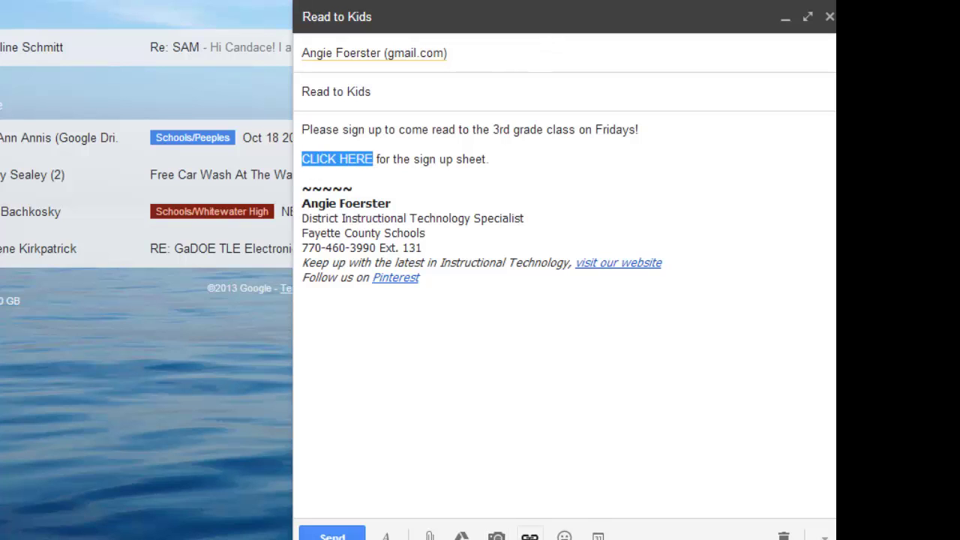
click(530, 535)
right_click(193, 142)
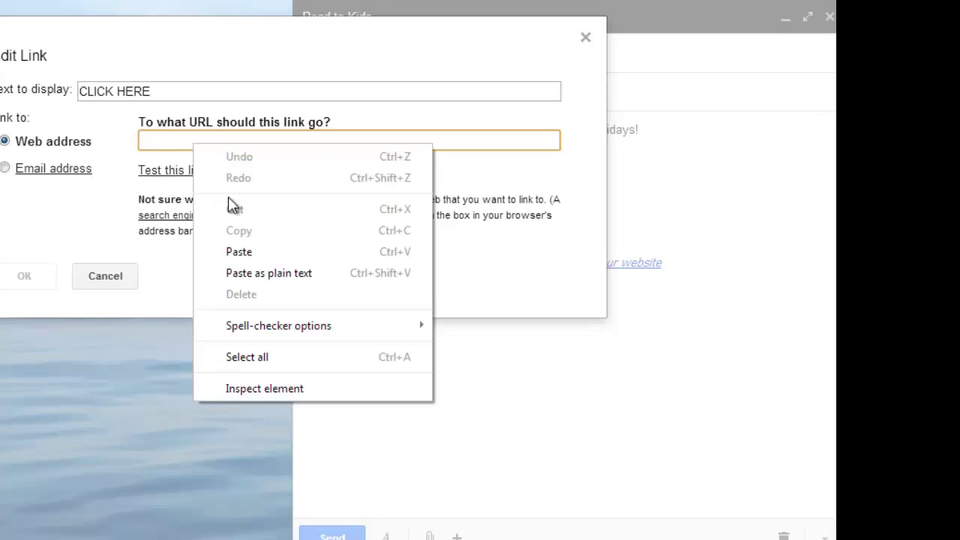
click(241, 253)
click(27, 282)
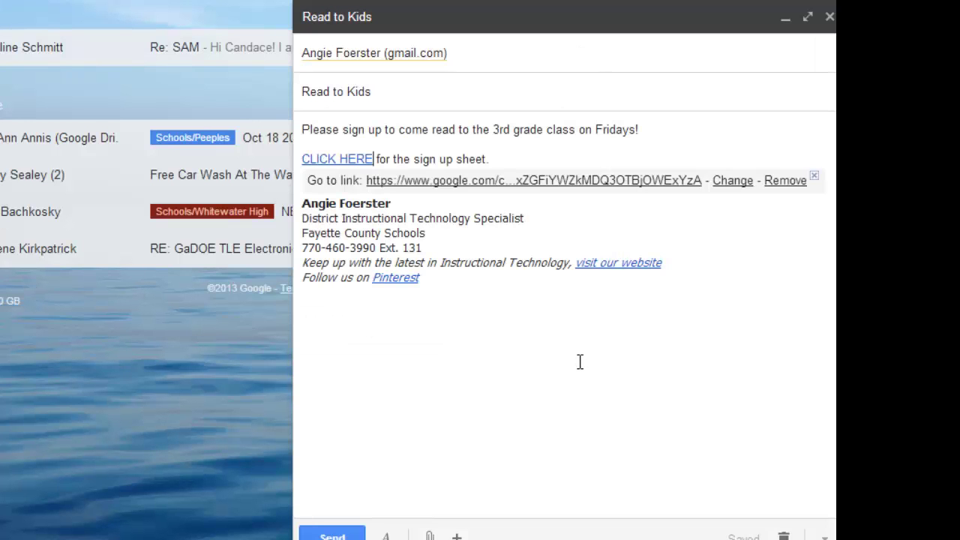
Send the finished "Read to Kids" email with the sign-up link
click(580, 362)
click(333, 536)
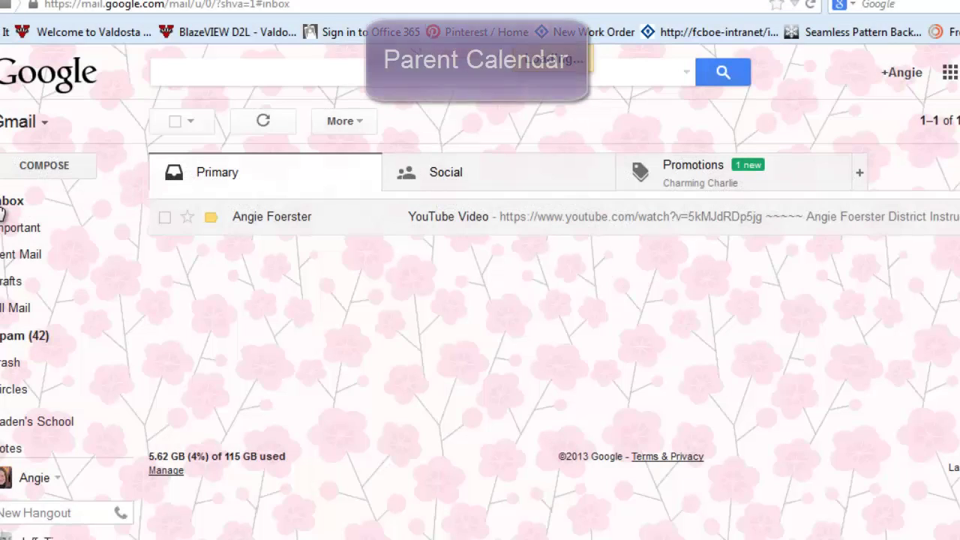
Open the received "Read to Kids" message in the parent's Gmail inbox and follow its "CLICK HERE" sign-up link
click(11, 203)
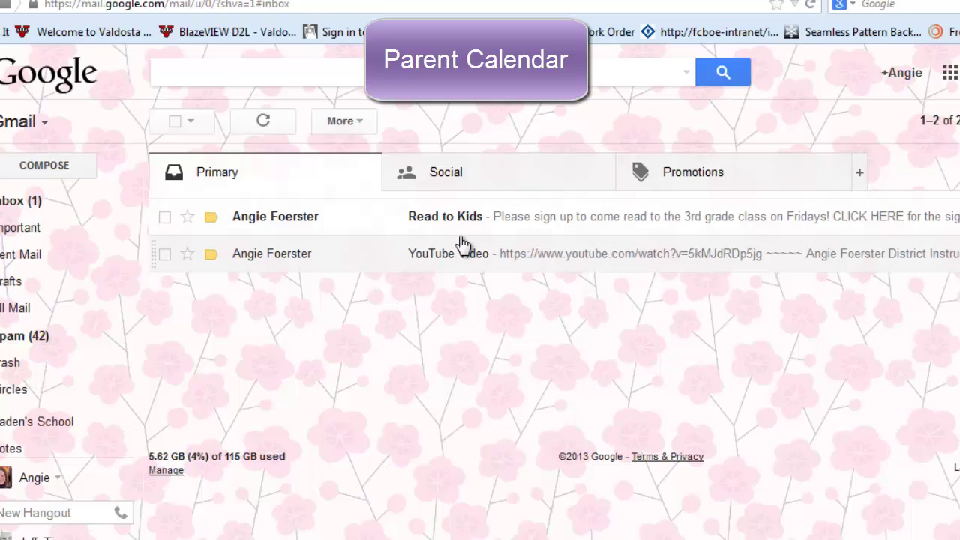
click(438, 227)
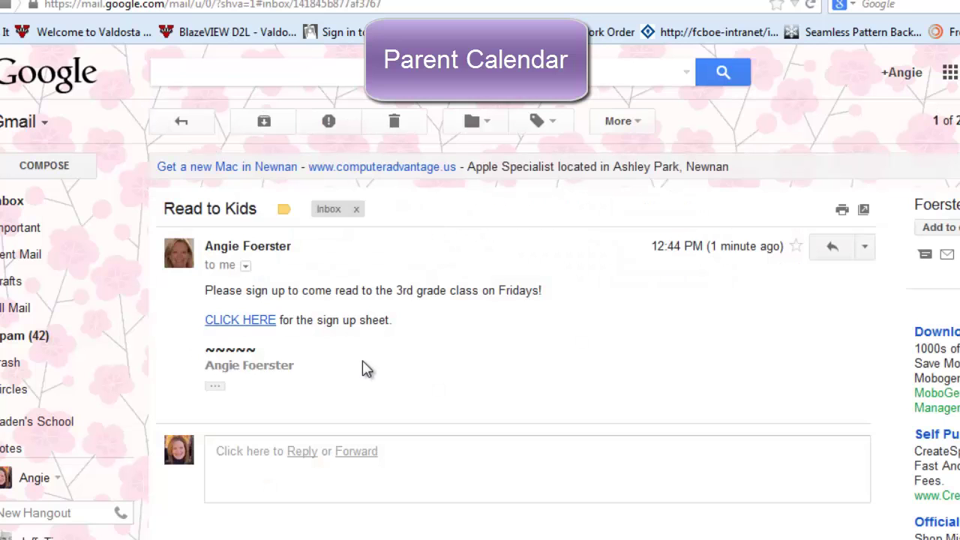
click(232, 321)
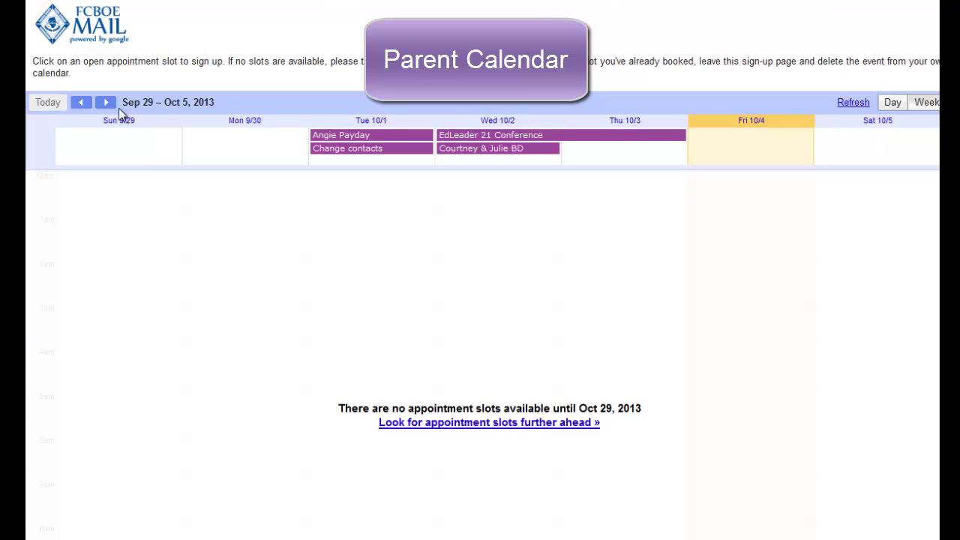
Go to the week of Oct 6 – 12, 2013 and open the booking form for the first Friday "Read to Students" slot
click(105, 102)
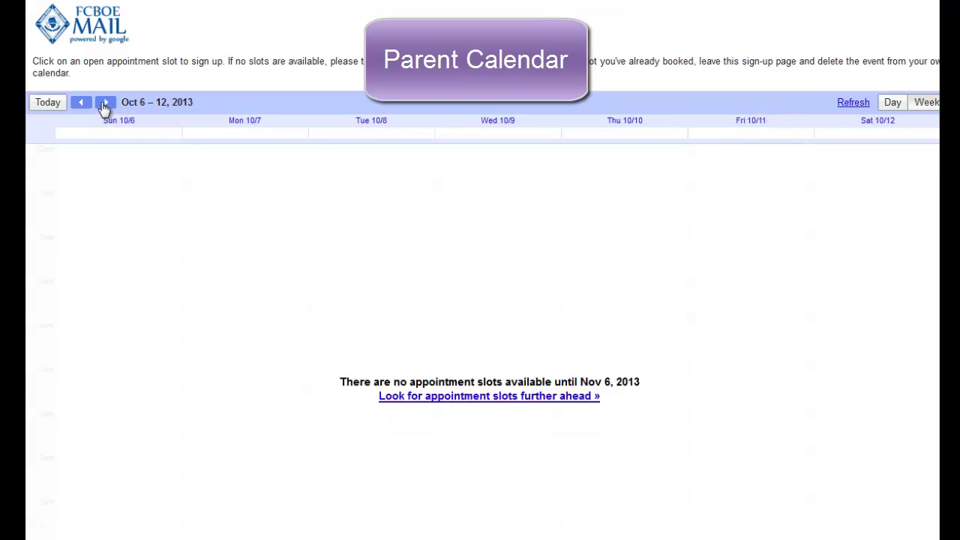
scroll(832, 270, up, 2)
scroll(831, 267, down, 2)
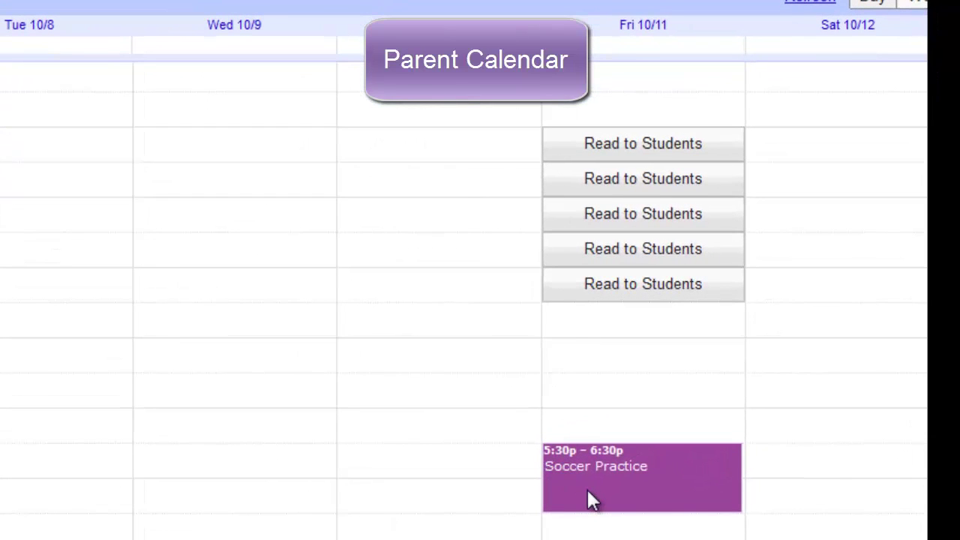
click(660, 144)
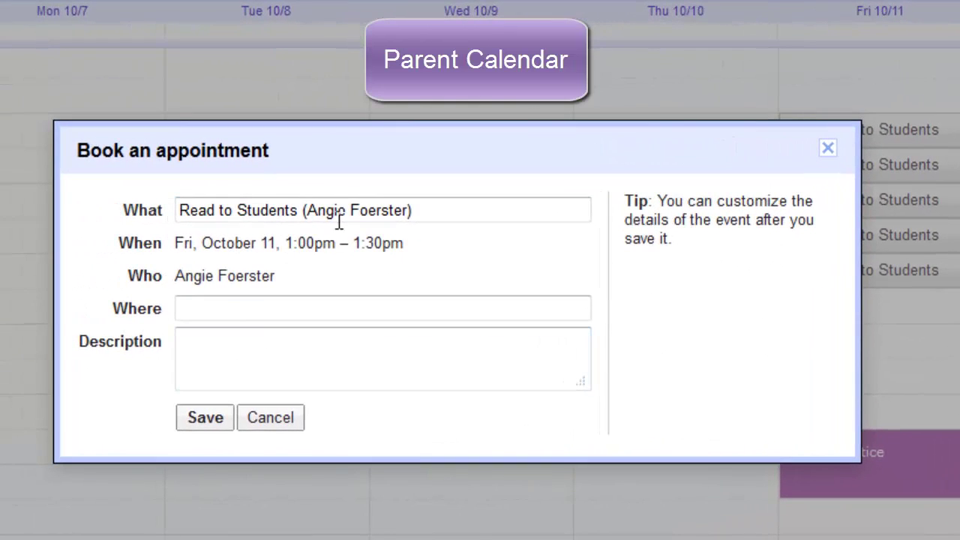
Replace the appointment title with the child's first name in possessive form followed by "Mom", save the booking and stay on the sign-up page
drag(303, 211, 622, 231)
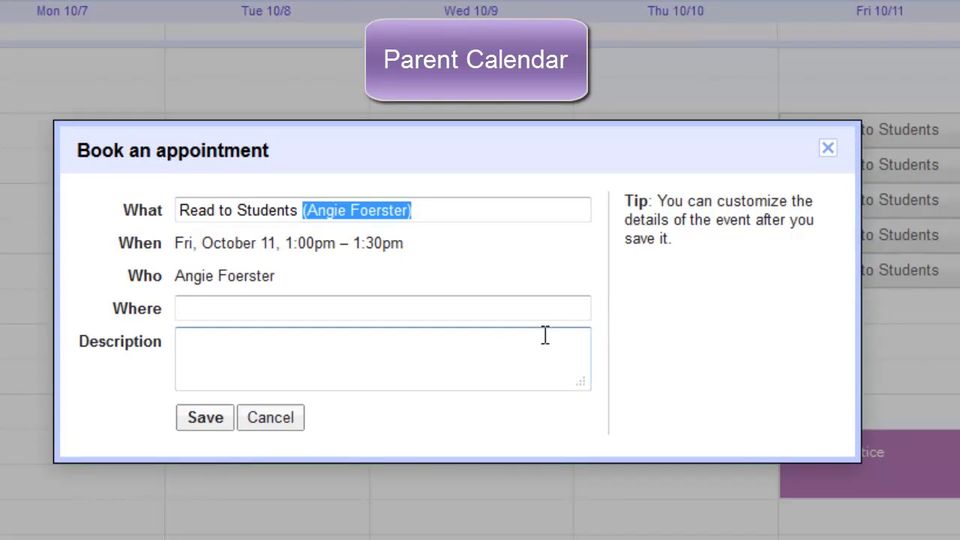
key(BackSpace)
key(BackSpace)
key(BackSpace)
key(BackSpace)
key(BackSpace)
key(BackSpace)
key(BackSpace)
key(BackSpace)
key(BackSpace)
key(BackSpace)
key(BackSpace)
key(BackSpace)
key(BackSpace)
key(BackSpace)
key(BackSpace)
key(BackSpace)
key(BackSpace)
key(BackSpace)
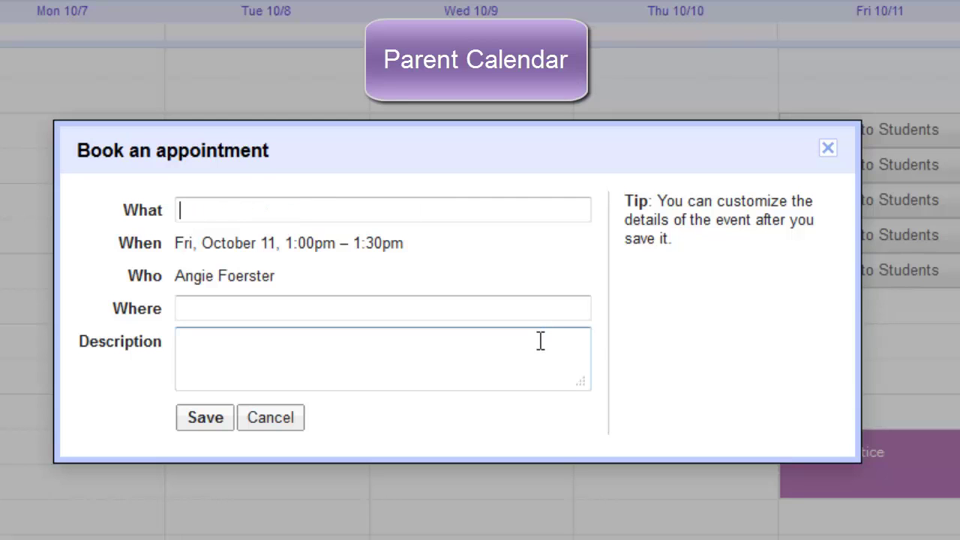
text(Caden's )
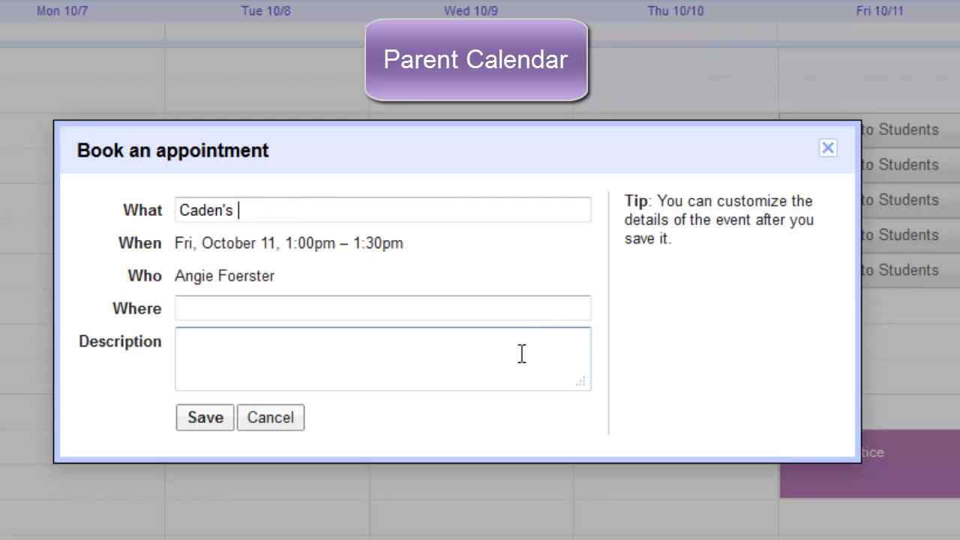
text(Mom)
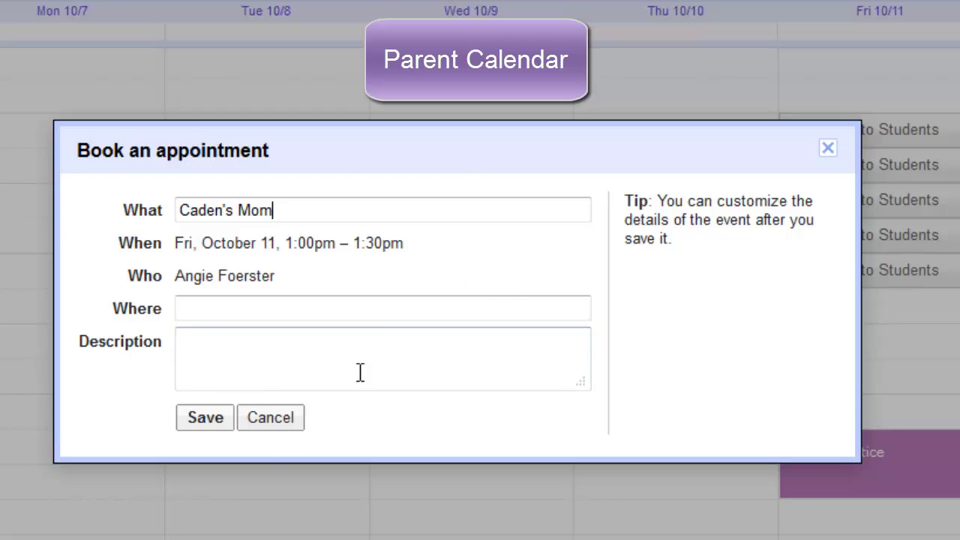
click(204, 422)
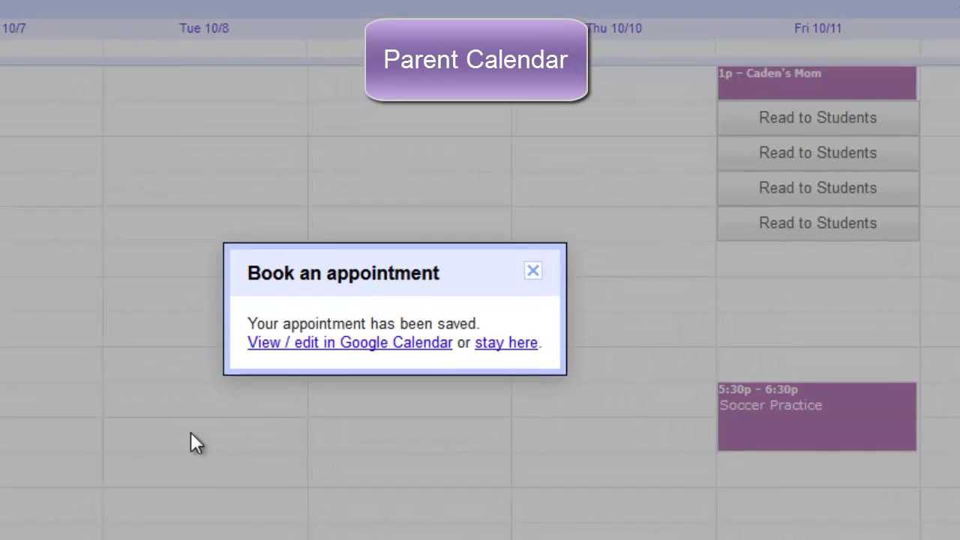
click(479, 287)
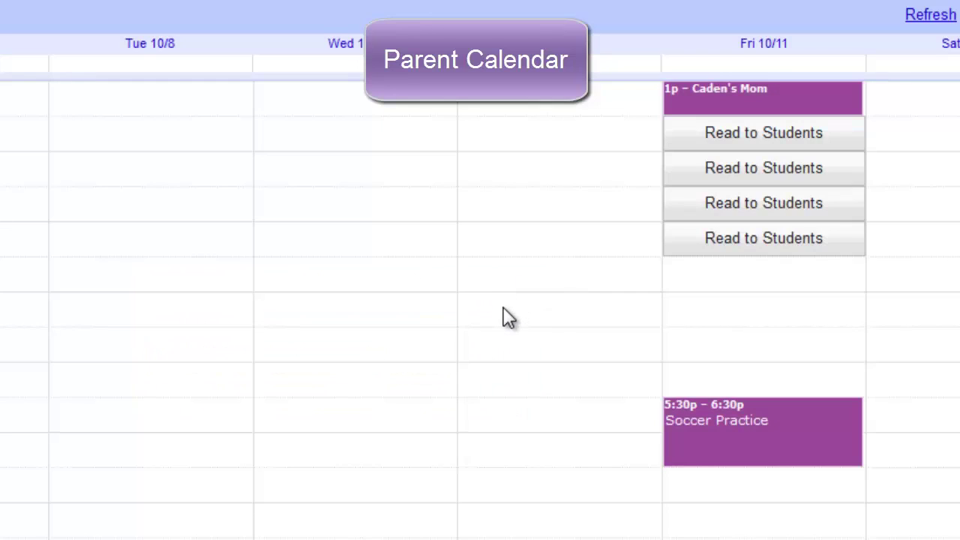
scroll(508, 318, up, 2)
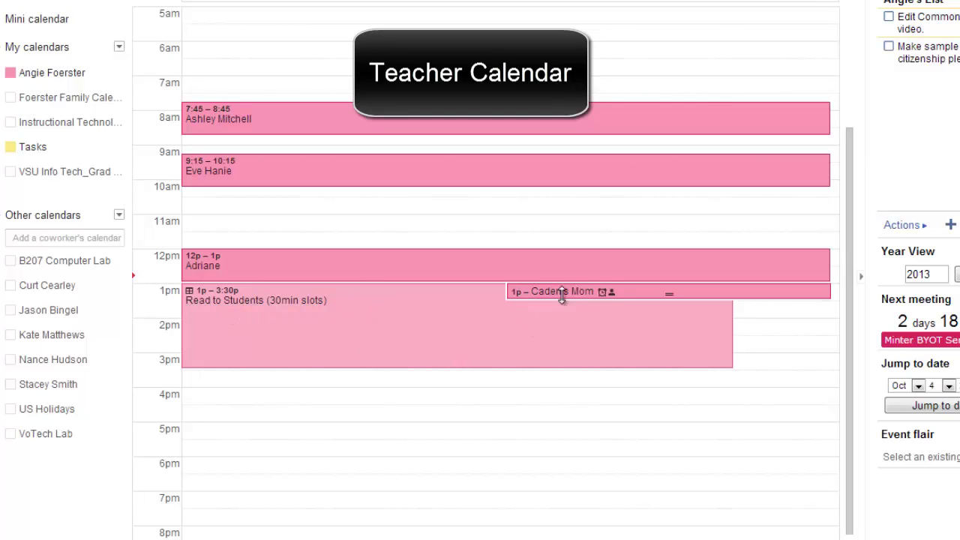
Examine the booked Friday 1:00pm appointment's details in the teacher's calendar and on the parent's sign-up page
click(585, 294)
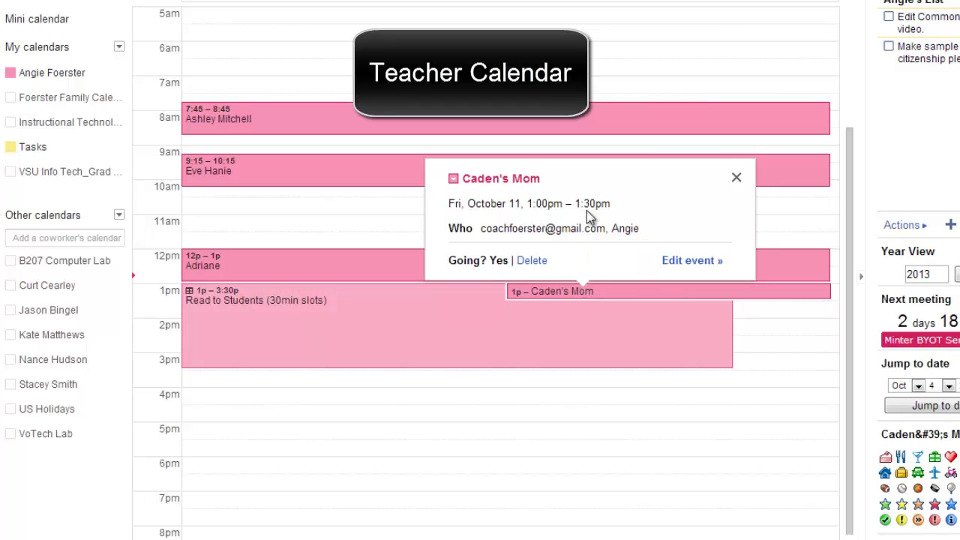
click(736, 180)
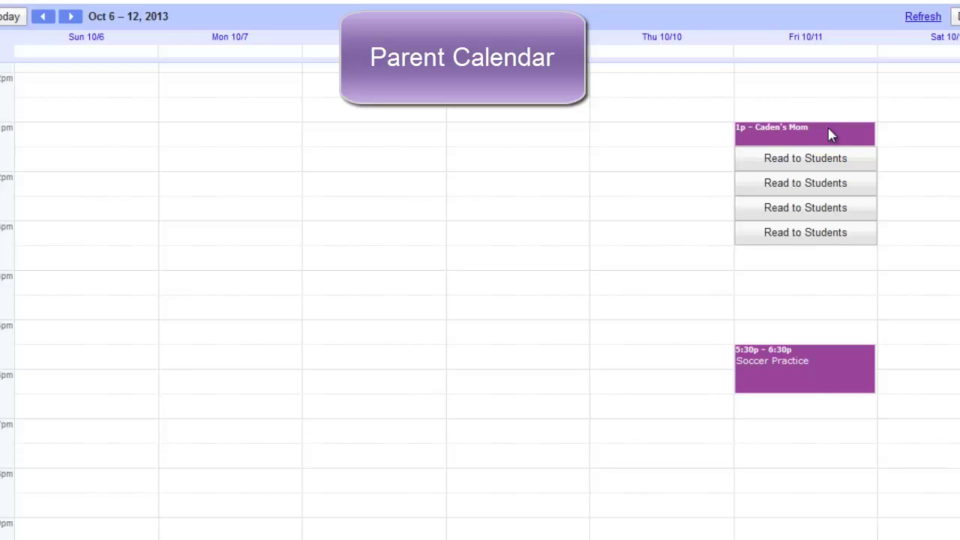
mouse_move(829, 134)
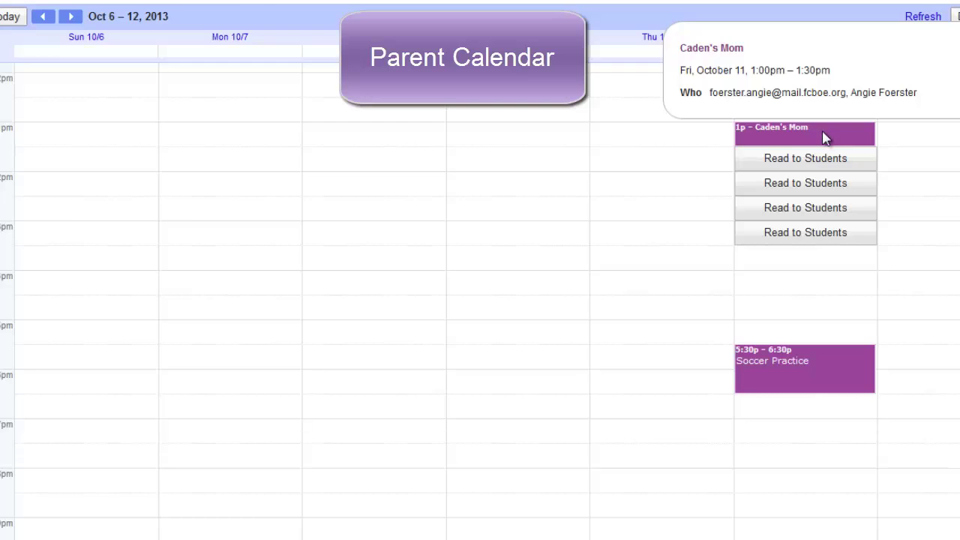
Switch to the parent's Google Calendar, show Friday, Oct 11, 2013 in day view and cancel the 1:00pm appointment, notifying the guests
drag(870, 392, 872, 429)
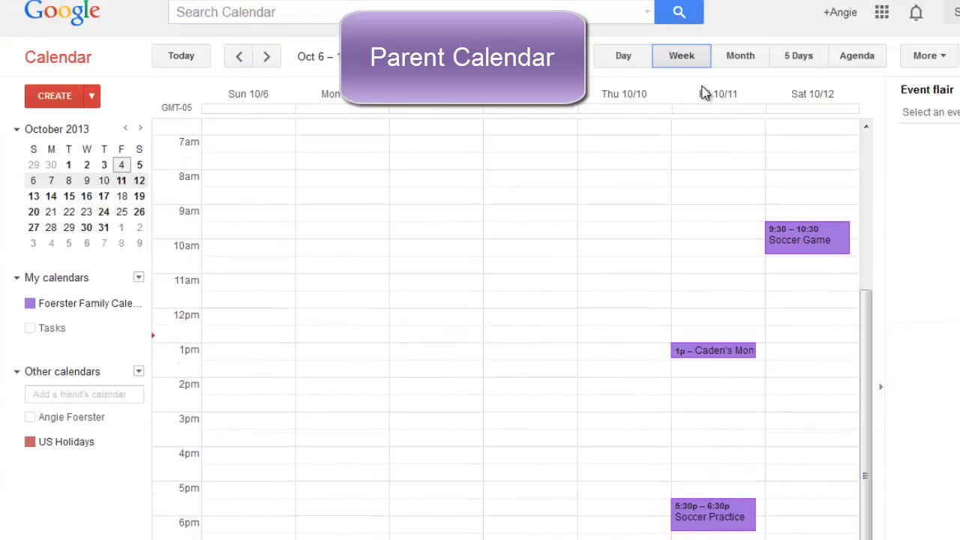
click(632, 58)
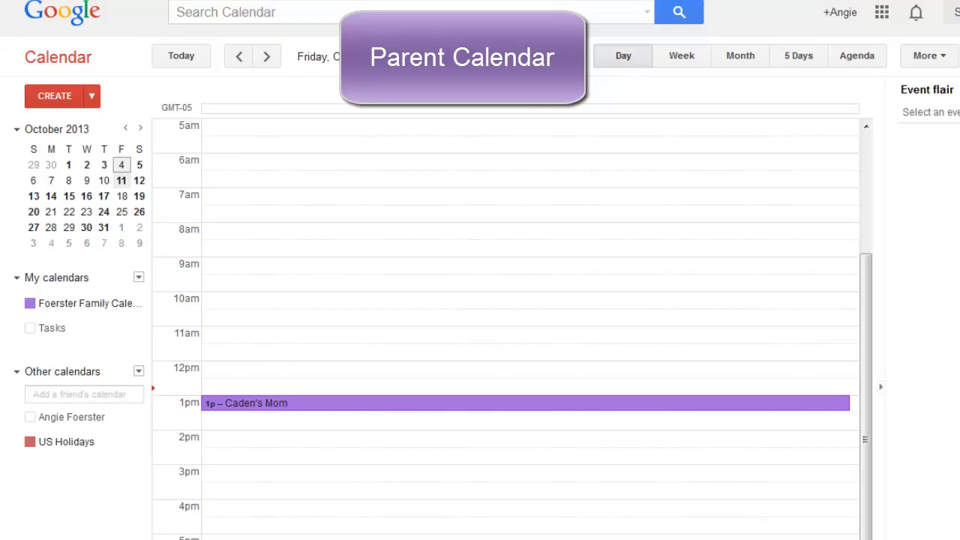
scroll(506, 367, down, 3)
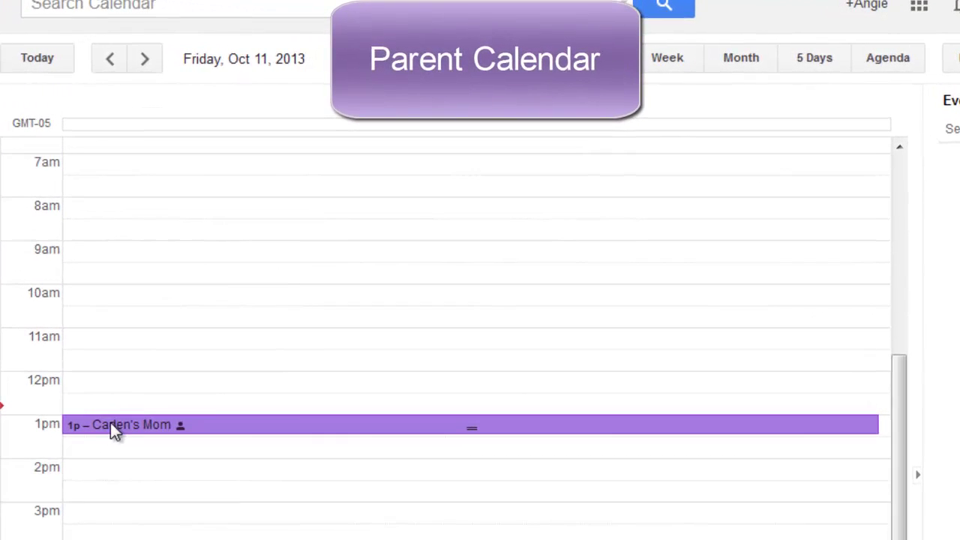
click(191, 425)
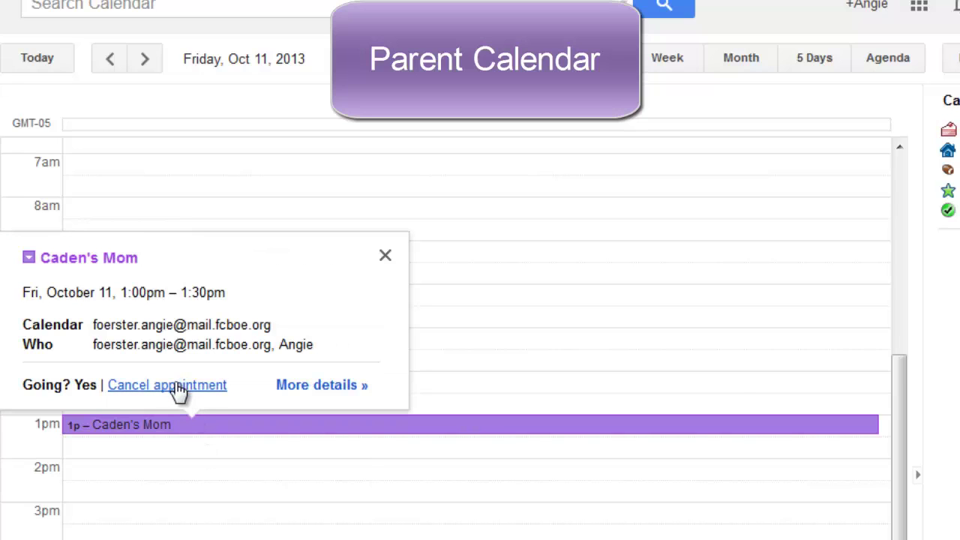
click(177, 387)
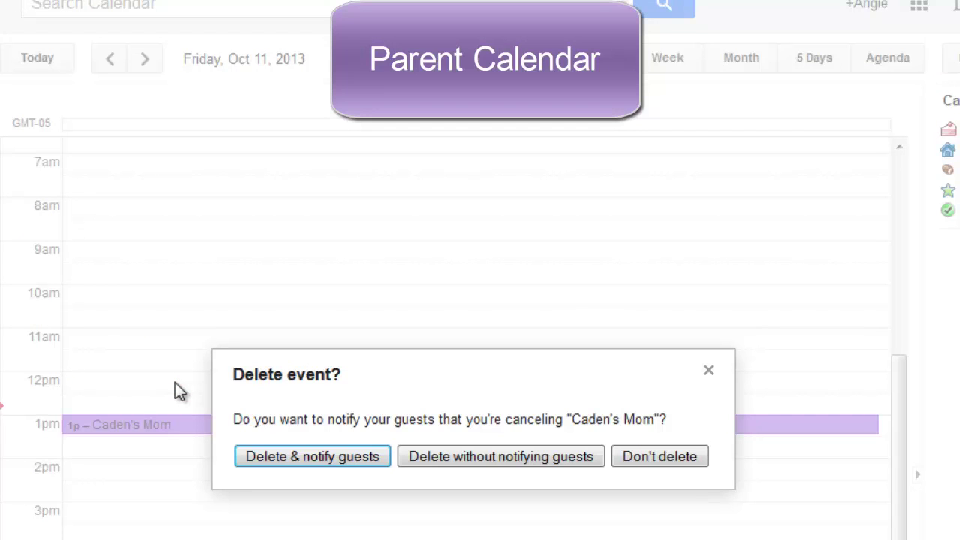
click(338, 459)
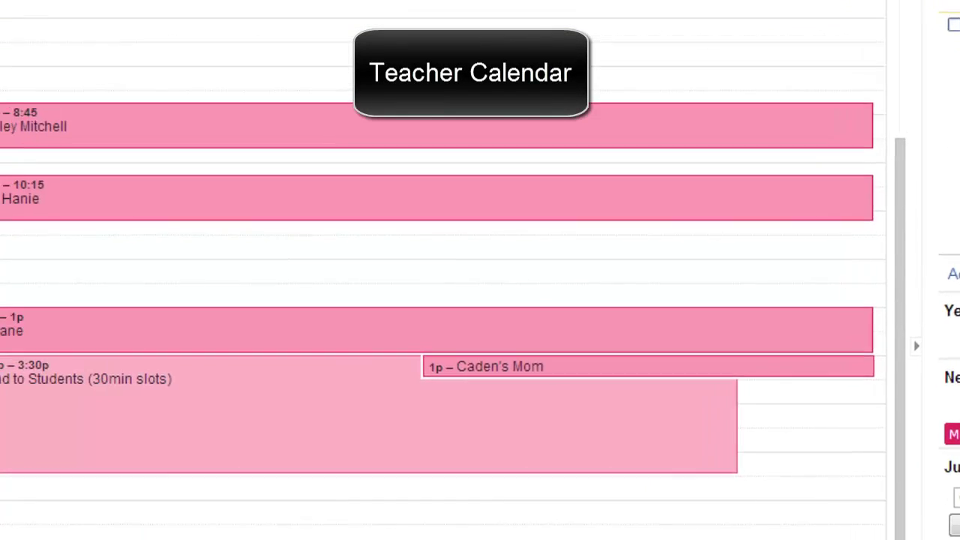
Check the parent's 1:00pm appointment in the teacher's Friday calendar
mouse_move(593, 379)
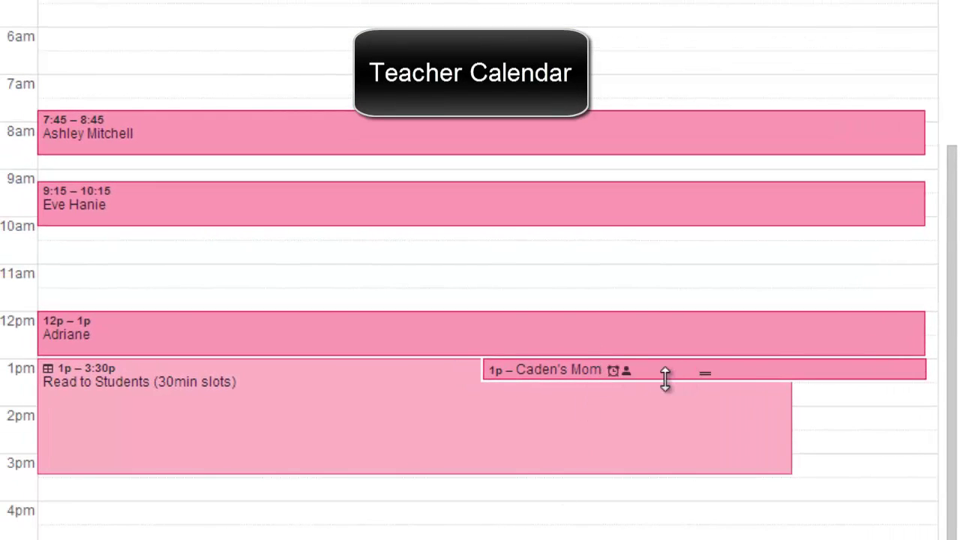